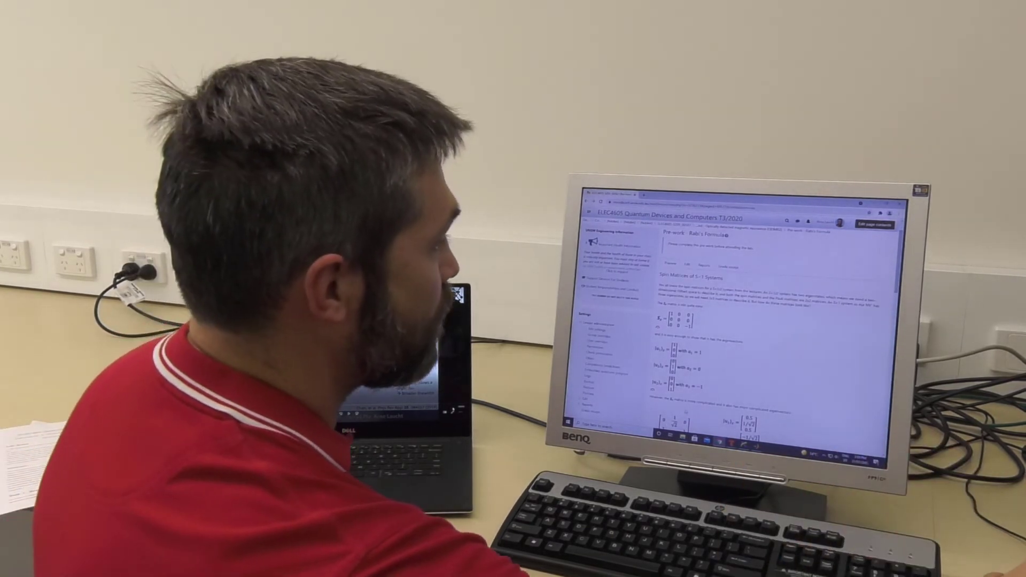
{"action": "scroll", "coordinate": [730, 337], "scroll_direction": "down", "scroll_amount": 5}
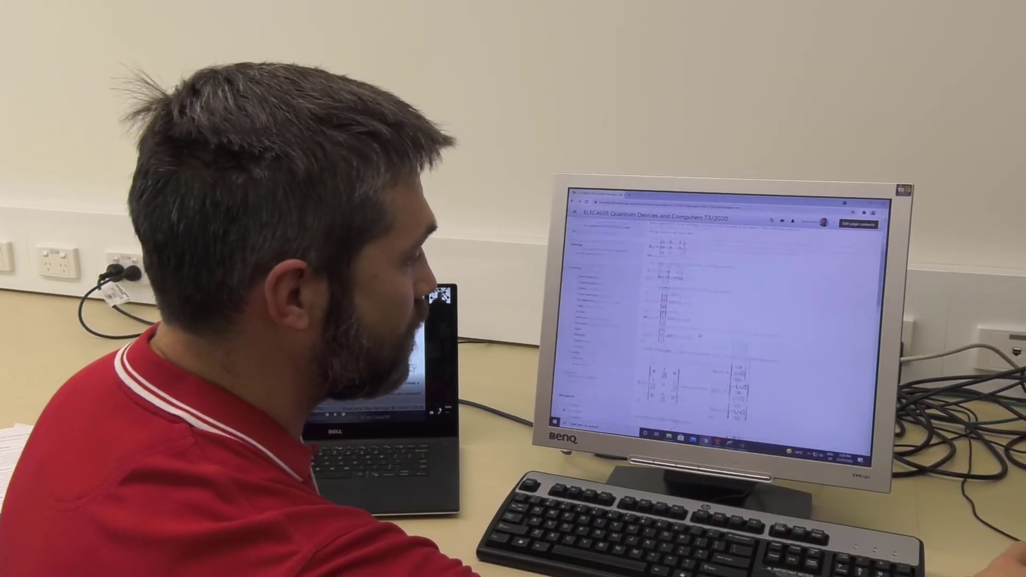
{"action": "scroll", "coordinate": [721, 337], "scroll_direction": "down", "scroll_amount": 3}
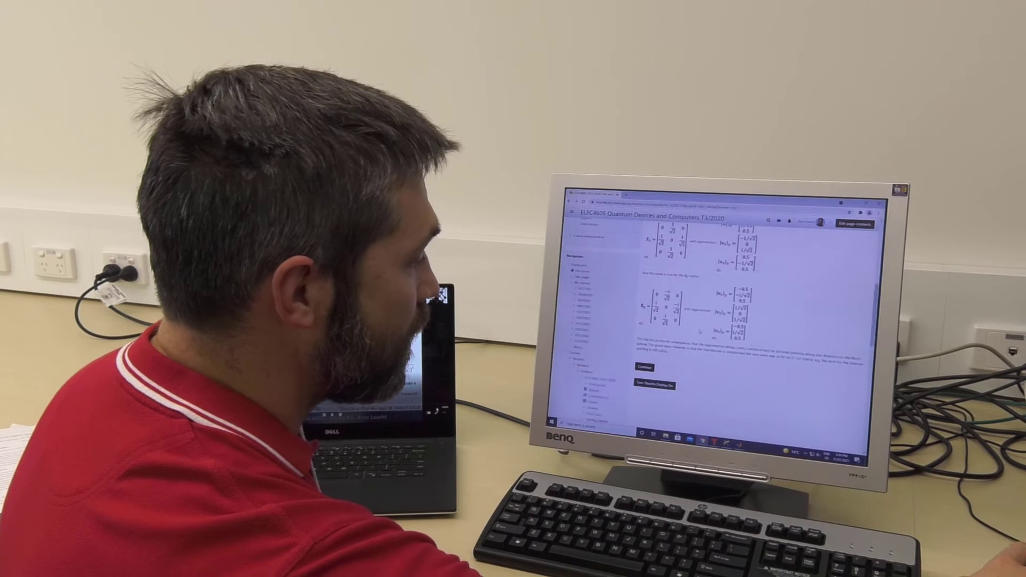
{"action": "left_click", "coordinate": [641, 367]}
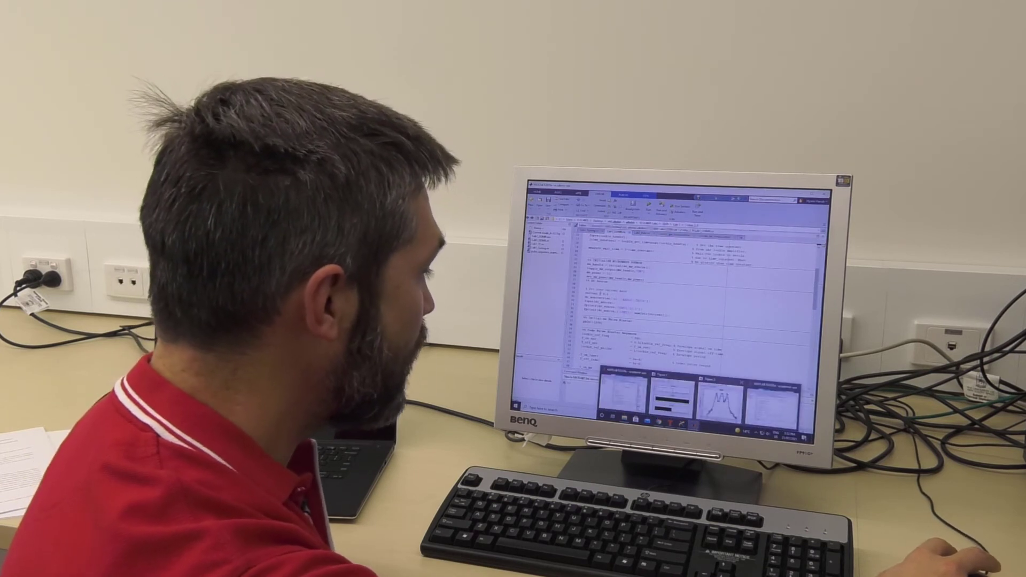
{"action": "left_click", "coordinate": [721, 401]}
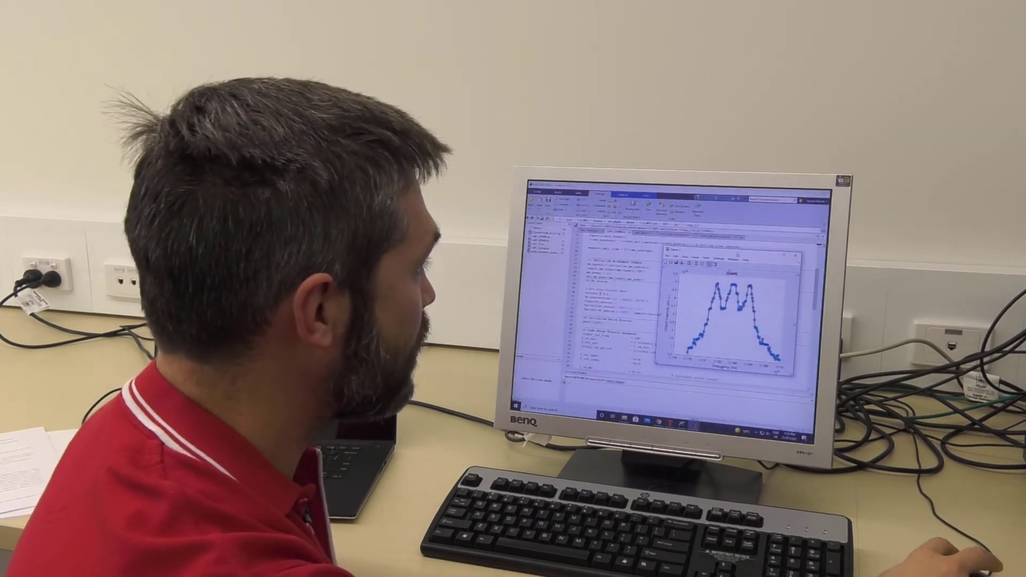
{"action": "left_click", "coordinate": [788, 255]}
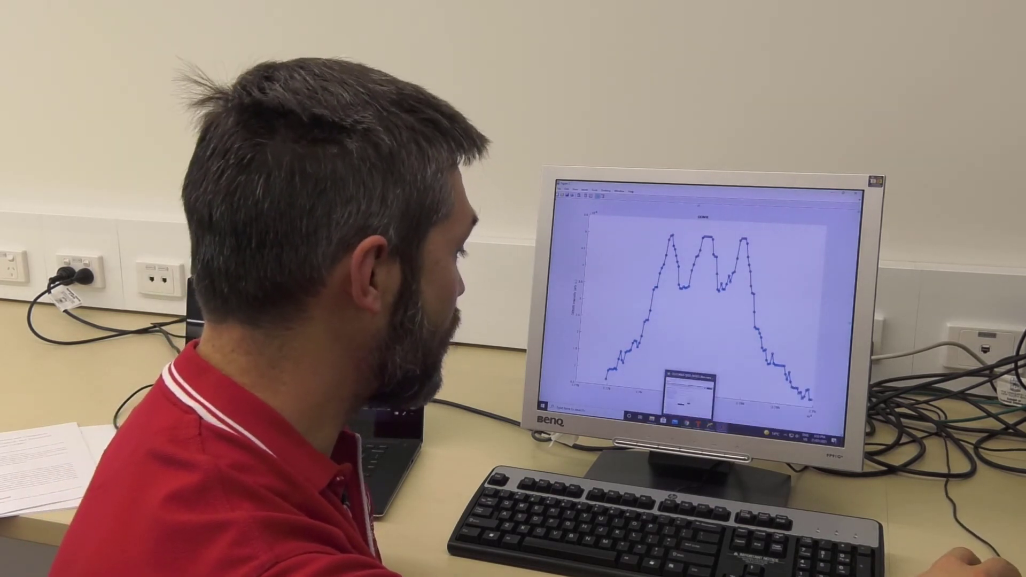
{"action": "left_click", "coordinate": [645, 396]}
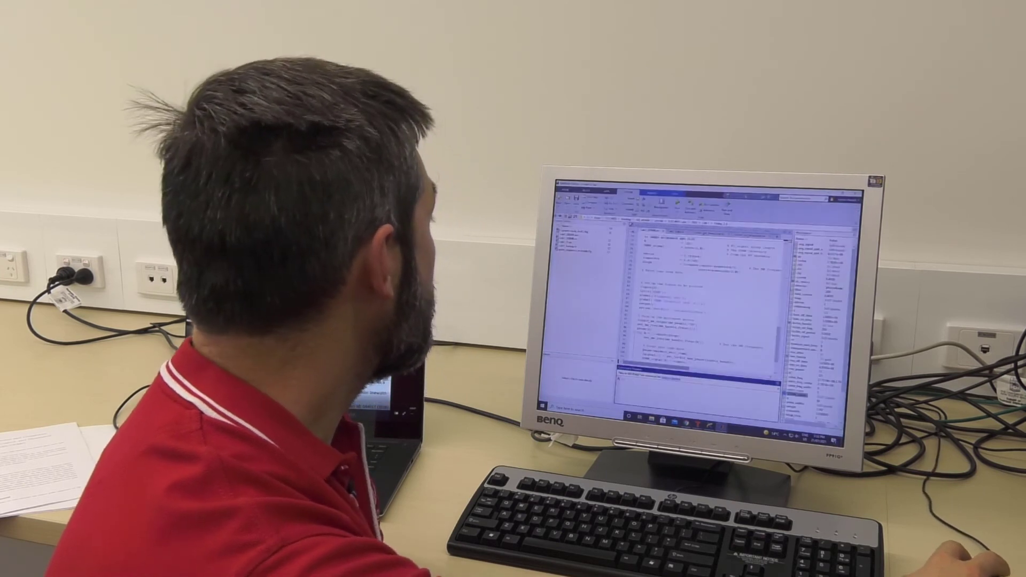